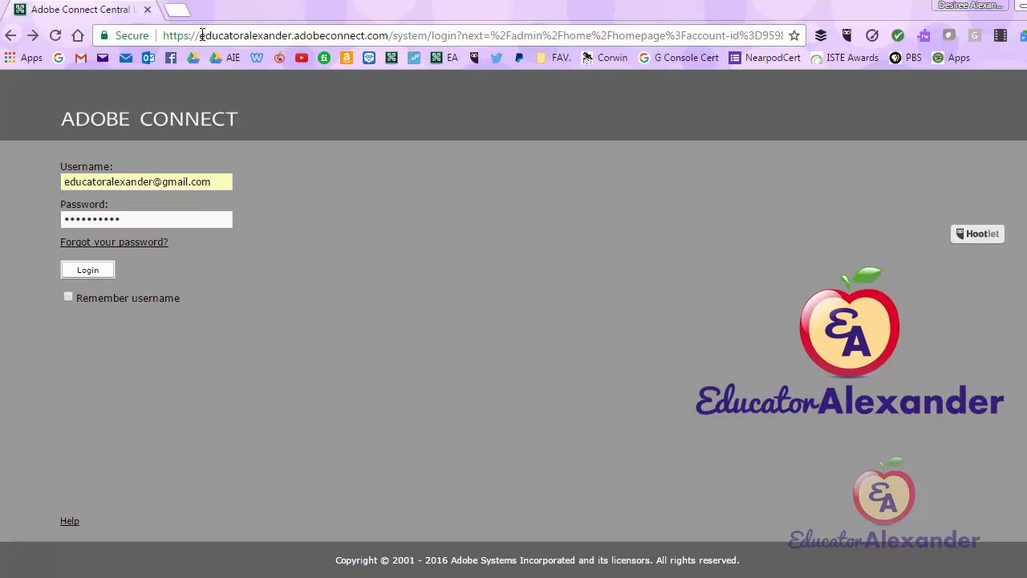
- Log in to the Adobe Connect account with the credentials already filled in
{"action": "left_click_drag", "start_coordinate": [200, 35], "coordinate": [390, 29]}
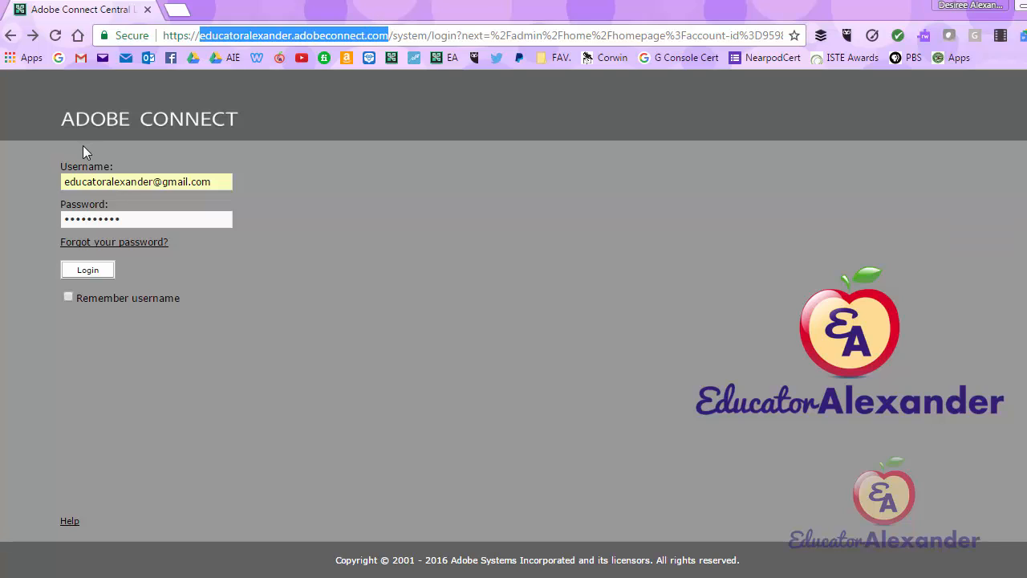
{"action": "left_click", "coordinate": [99, 271]}
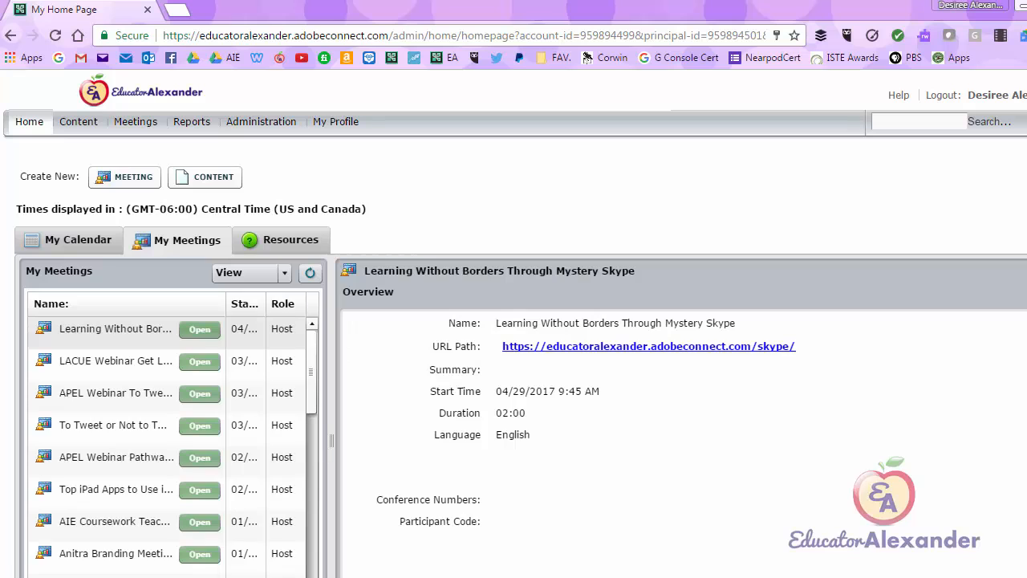
- Start creating a new meeting and name it Sample
{"action": "left_click", "coordinate": [128, 179]}
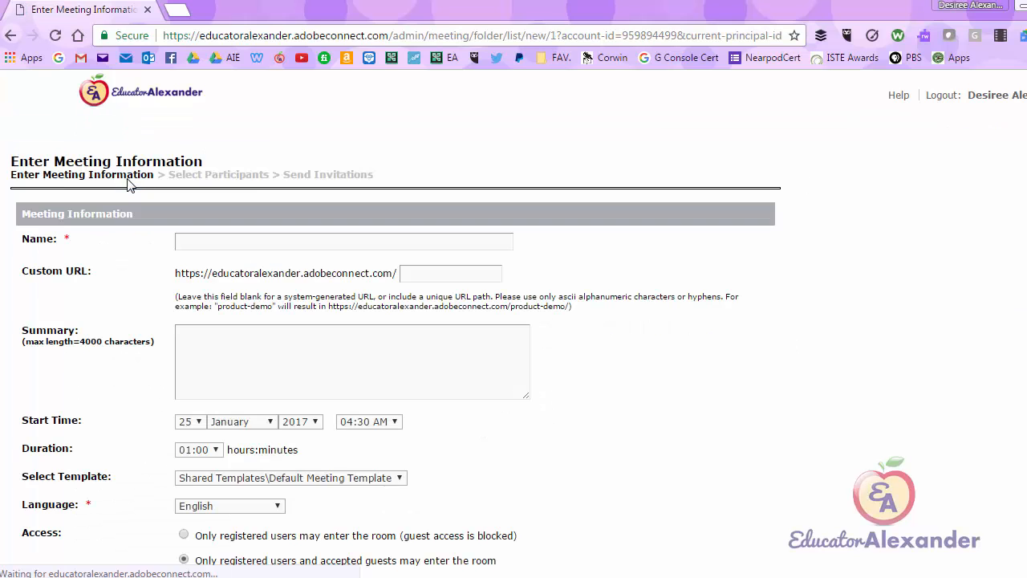
{"action": "left_click", "coordinate": [224, 242]}
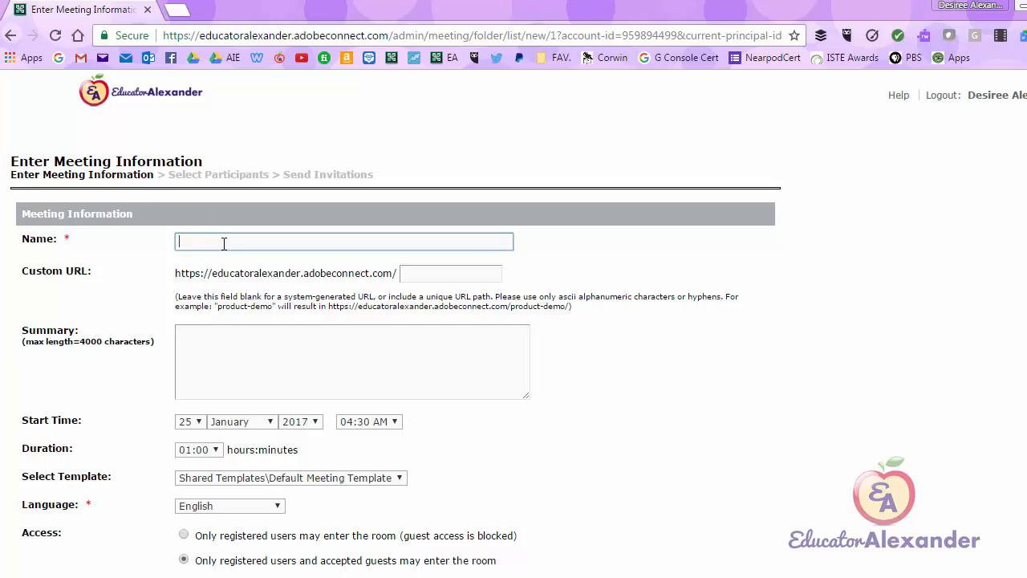
{"action": "type", "text": "Sample"}
{"action": "left_click", "coordinate": [426, 273]}
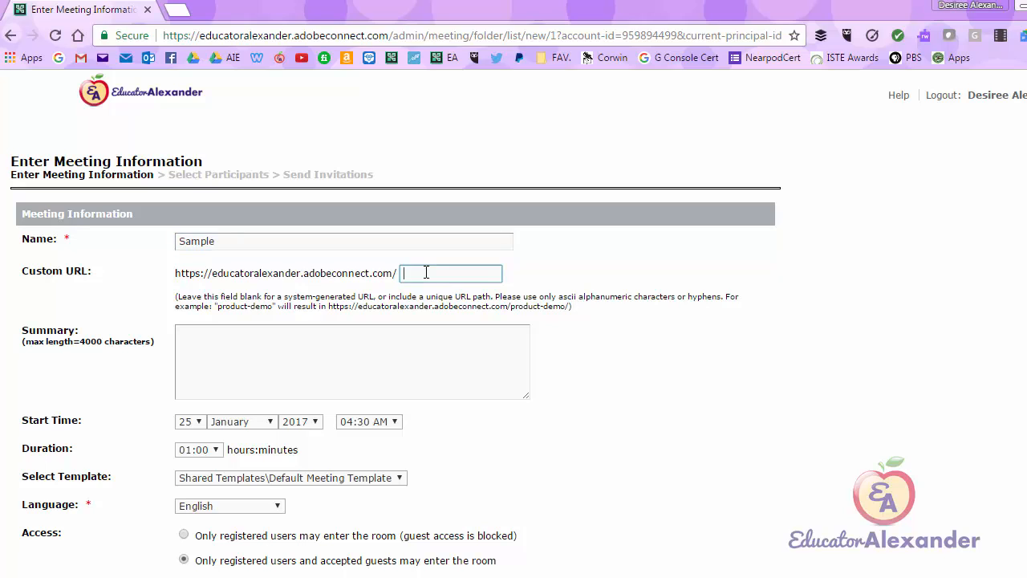
{"action": "type", "text": "sample"}
{"action": "left_click_drag", "start_coordinate": [447, 272], "coordinate": [398, 277]}
{"action": "key", "text": "BackSpace"}
{"action": "left_click", "coordinate": [263, 355]}
- Schedule the meeting for 27 January 2017 at 06:45 AM with a duration of 01:30
{"action": "scroll", "coordinate": [581, 375], "scroll_direction": "down", "scroll_amount": 1}
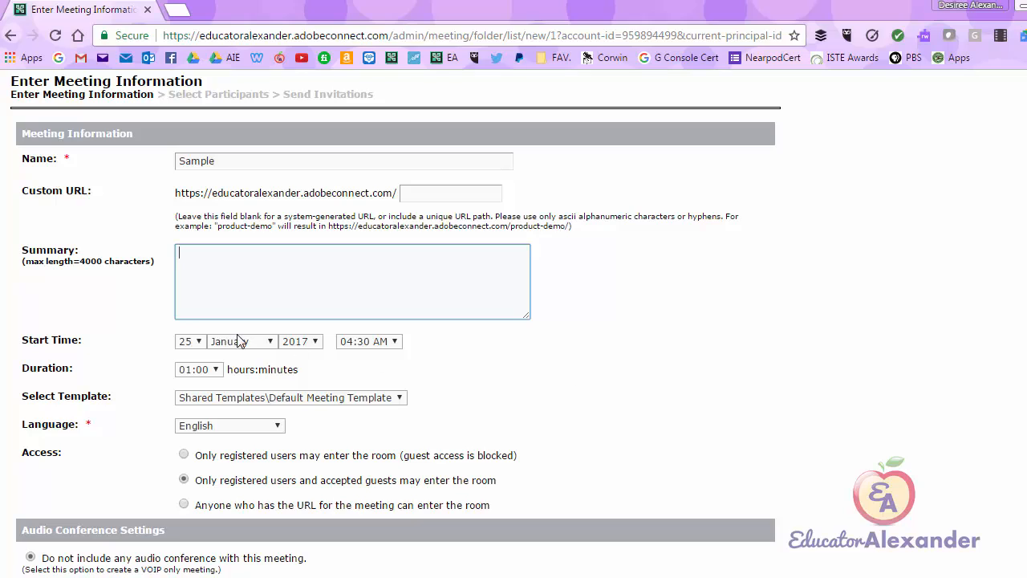
{"action": "left_click", "coordinate": [198, 342]}
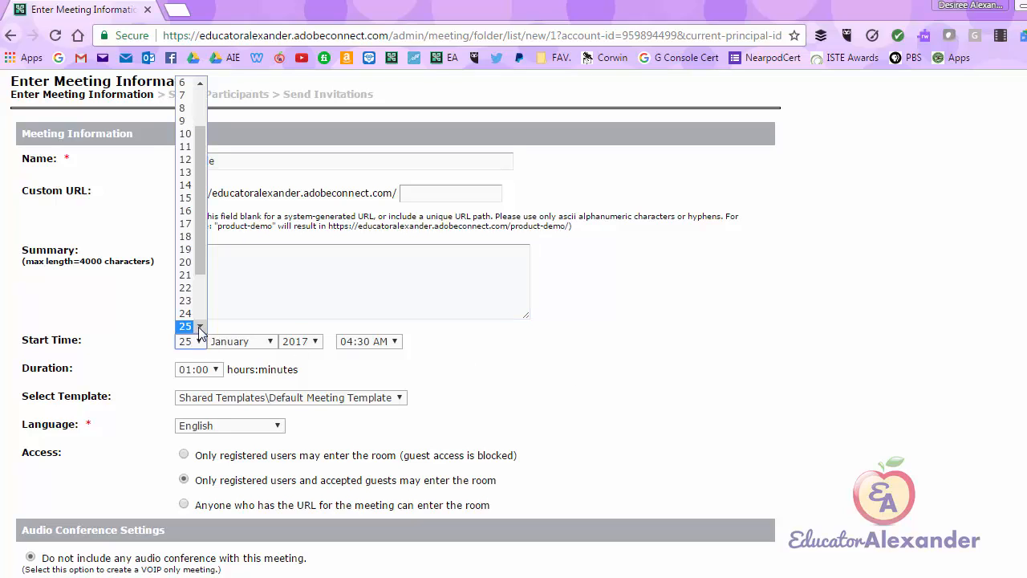
{"action": "scroll", "coordinate": [199, 325], "scroll_direction": "down", "scroll_amount": 1}
{"action": "left_click", "coordinate": [186, 320]}
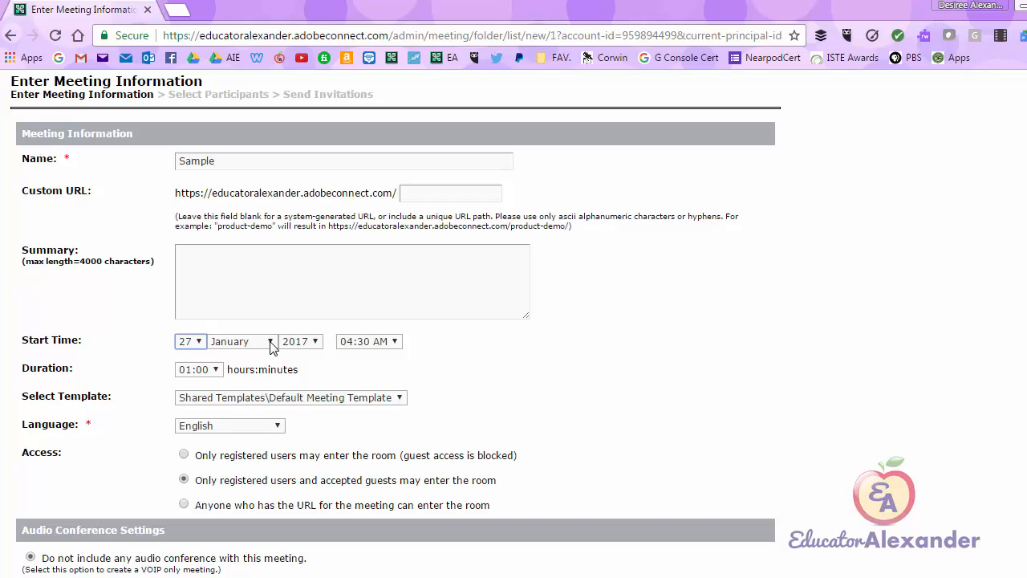
{"action": "left_click", "coordinate": [395, 343]}
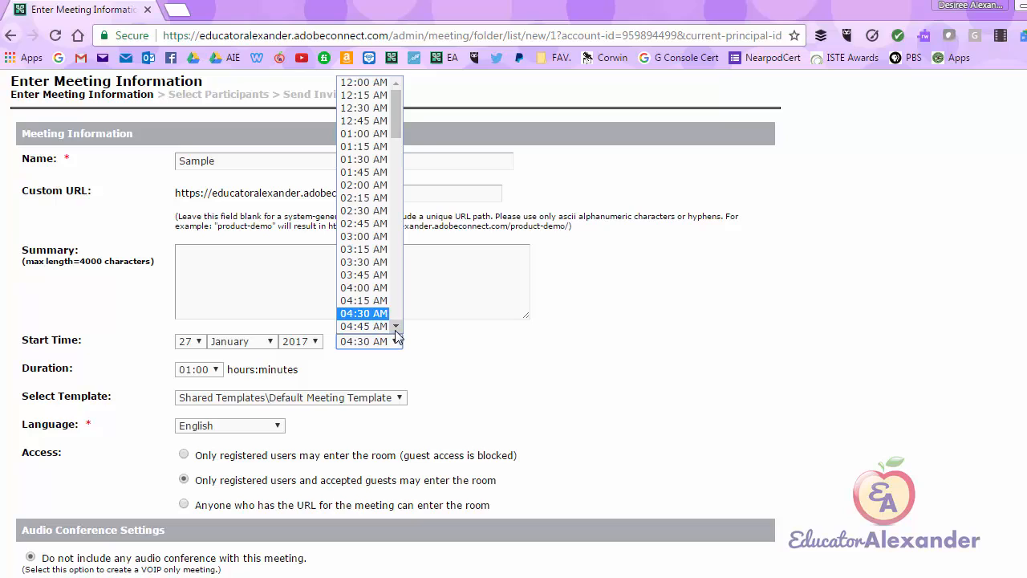
{"action": "left_click_drag", "start_coordinate": [398, 325], "coordinate": [397, 326]}
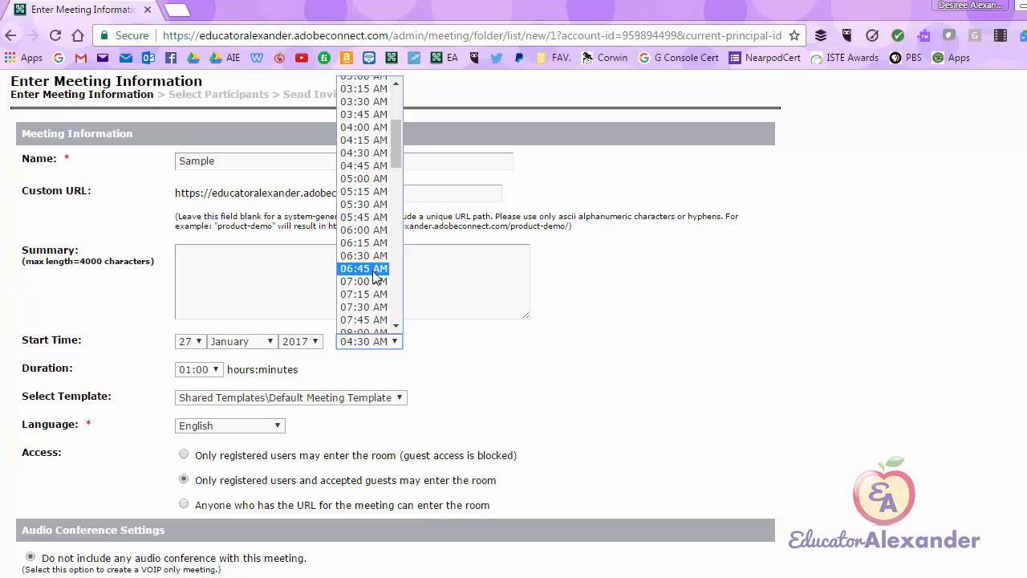
{"action": "left_click", "coordinate": [374, 269]}
{"action": "left_click", "coordinate": [215, 370]}
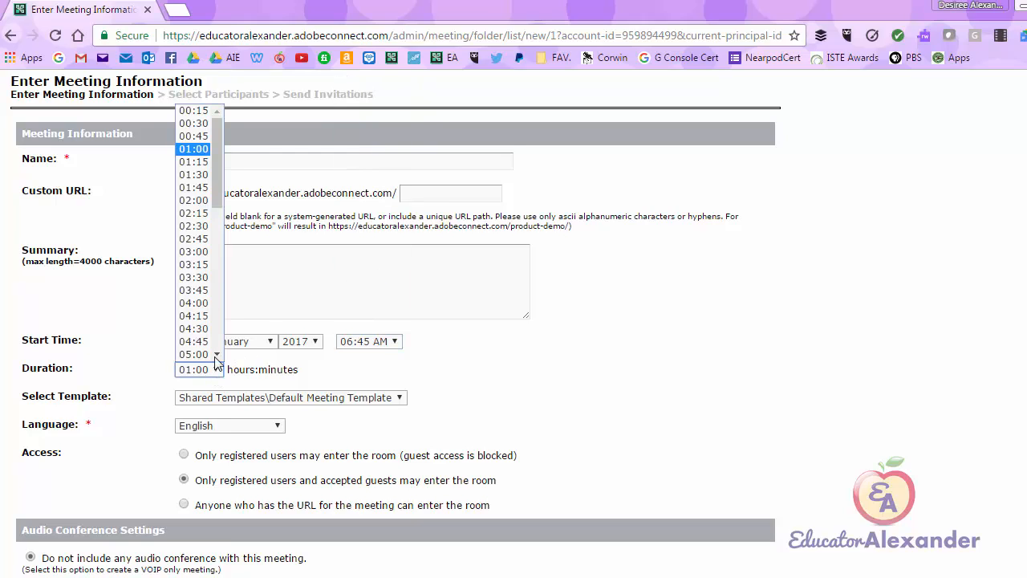
{"action": "left_click", "coordinate": [196, 174]}
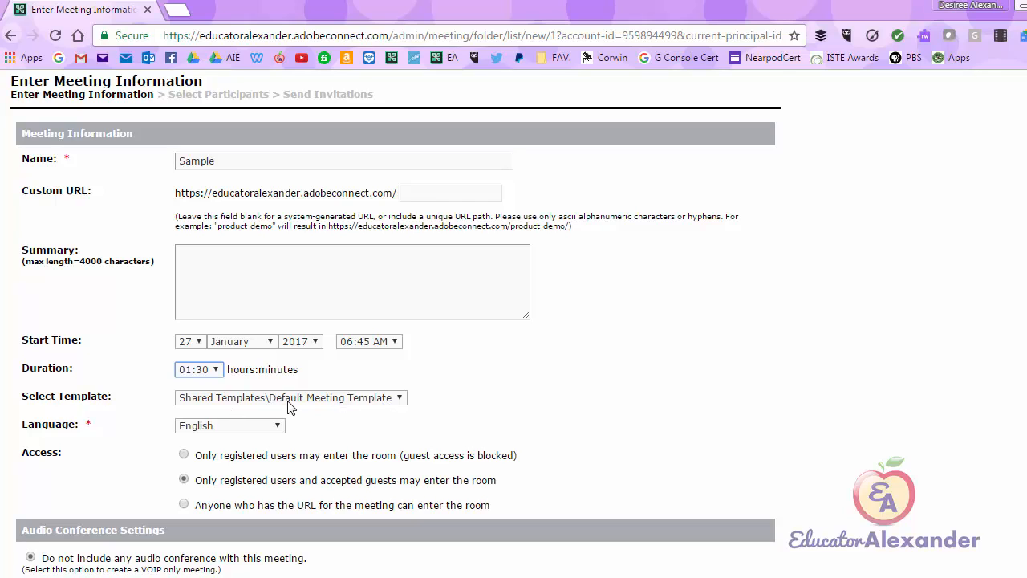
- Apply the My Templates\CHAT ROOM TEMPLATE and set access so that anyone who has the meeting URL can enter
{"action": "left_click", "coordinate": [400, 403]}
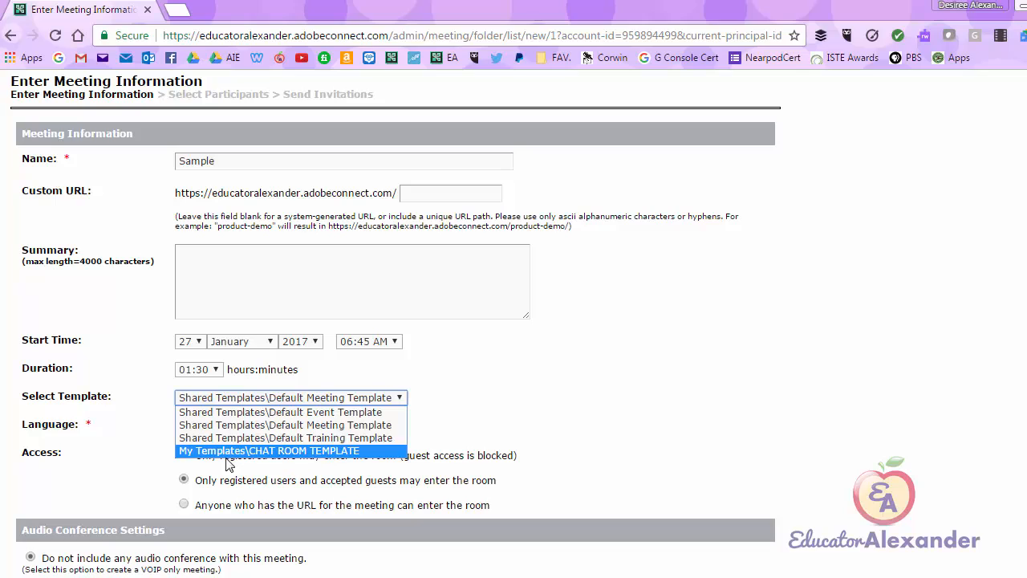
{"action": "left_click", "coordinate": [363, 452]}
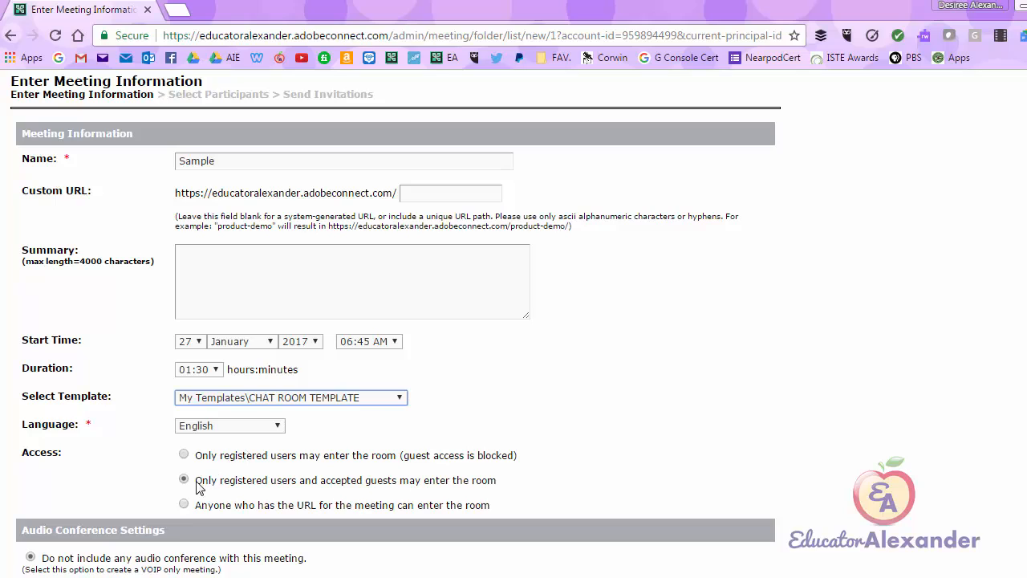
{"action": "left_click", "coordinate": [184, 505]}
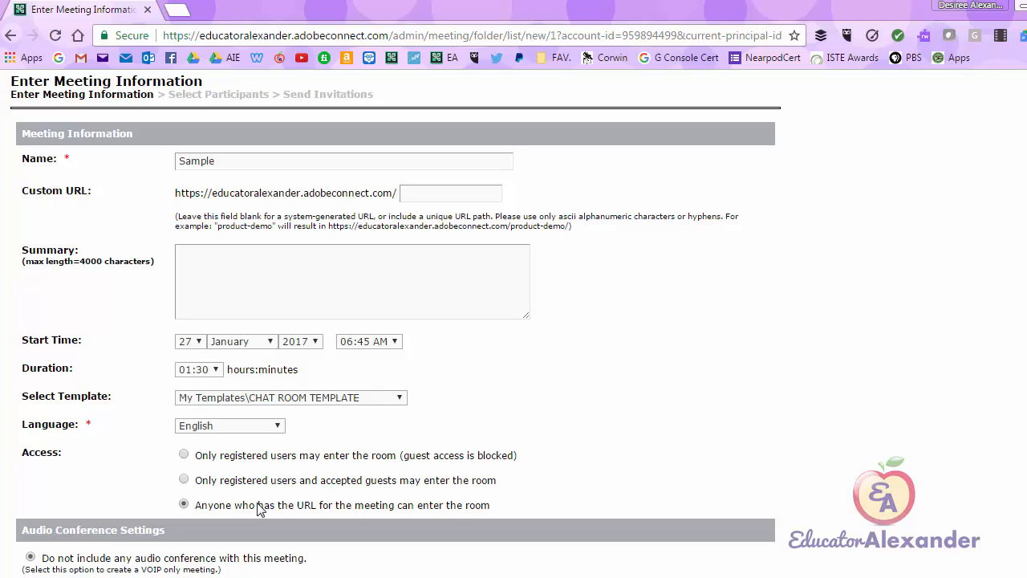
{"action": "left_click", "coordinate": [185, 455]}
{"action": "scroll", "coordinate": [406, 505], "scroll_direction": "down", "scroll_amount": 4}
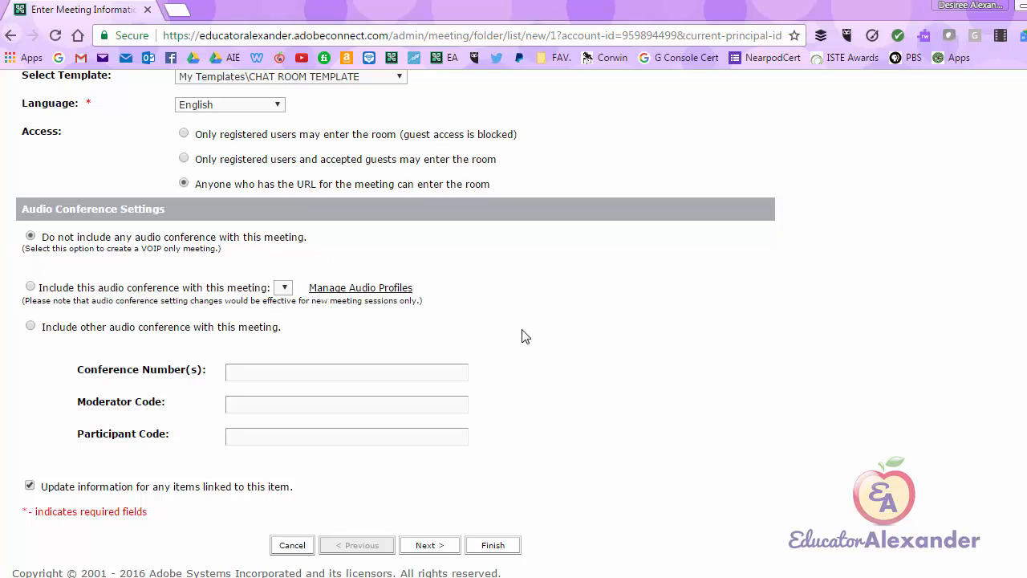
- Continue to participant selection and add the third individual user listed below the groups to the meeting
{"action": "left_click", "coordinate": [428, 548]}
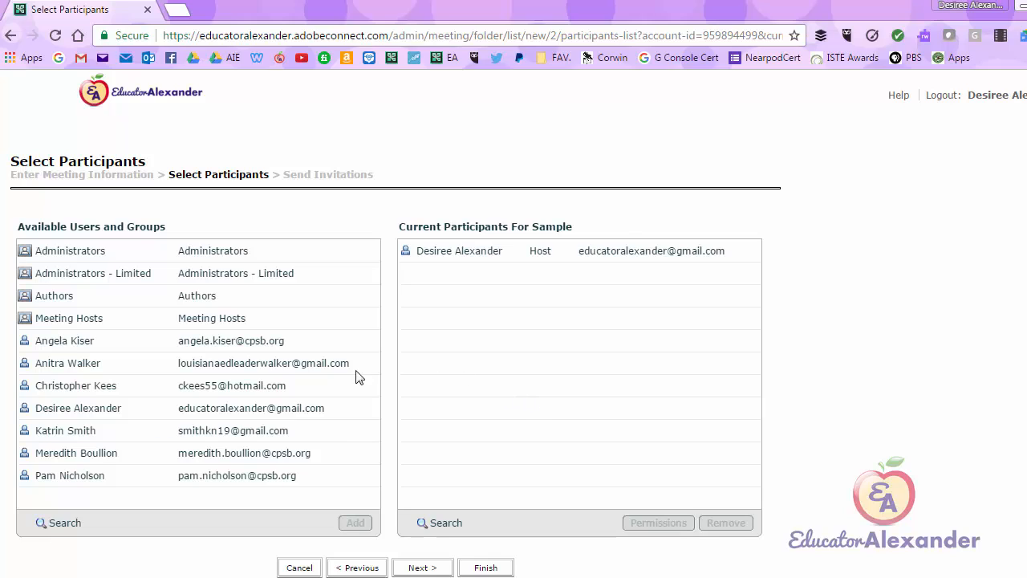
{"action": "left_click", "coordinate": [280, 387]}
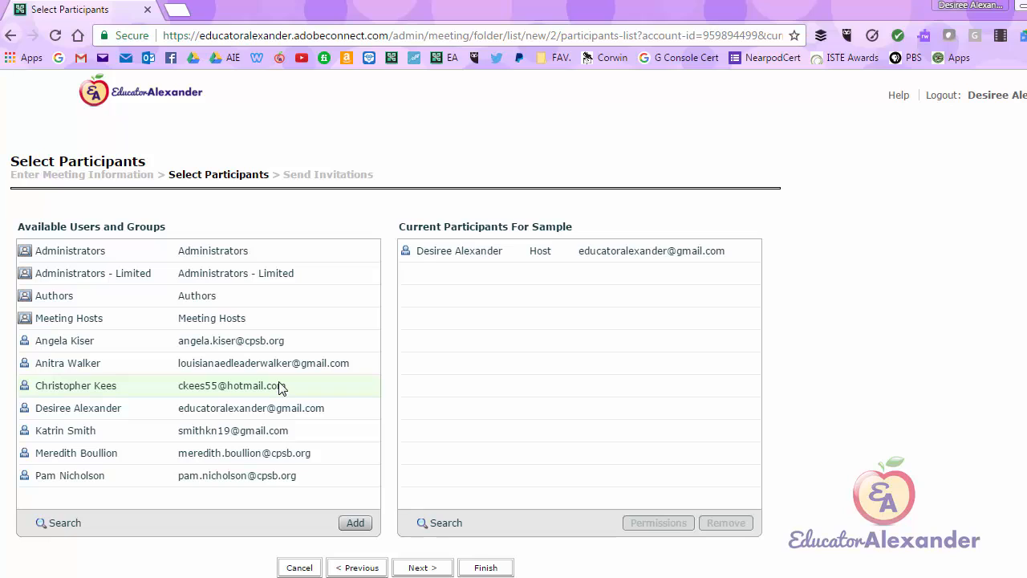
{"action": "left_click", "coordinate": [362, 527]}
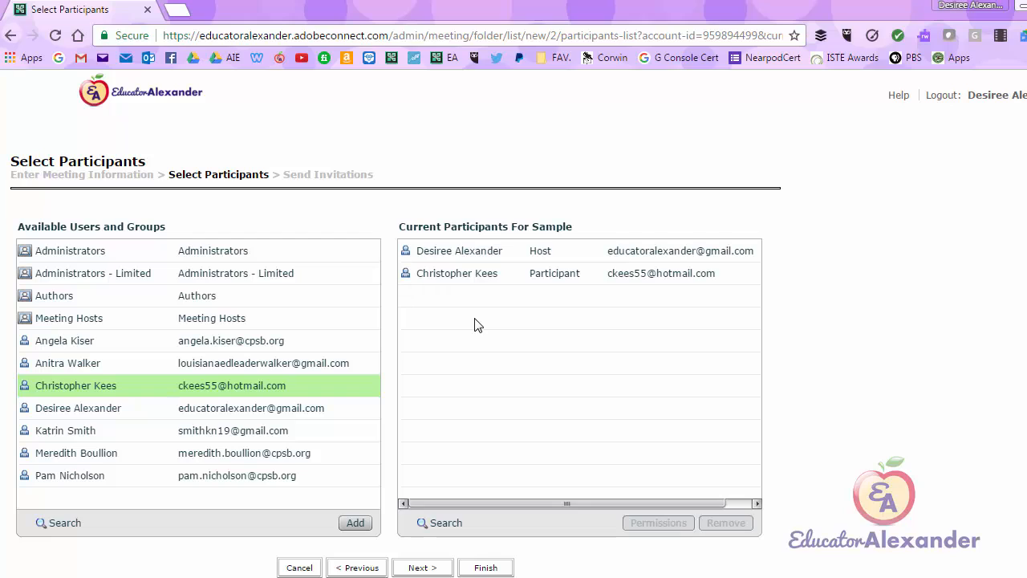
{"action": "left_click", "coordinate": [590, 279]}
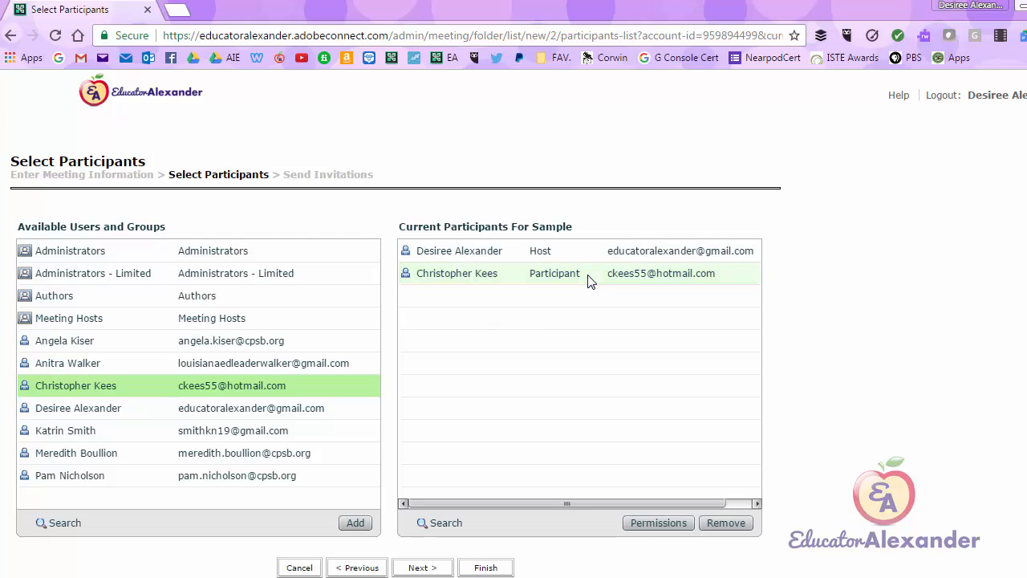
{"action": "left_click", "coordinate": [665, 522]}
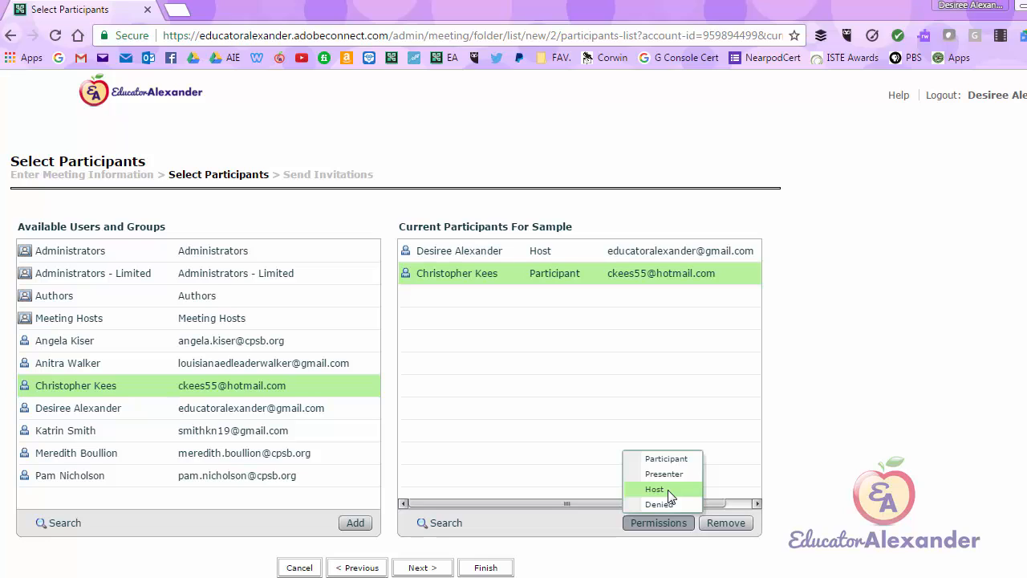
{"action": "left_click", "coordinate": [390, 418]}
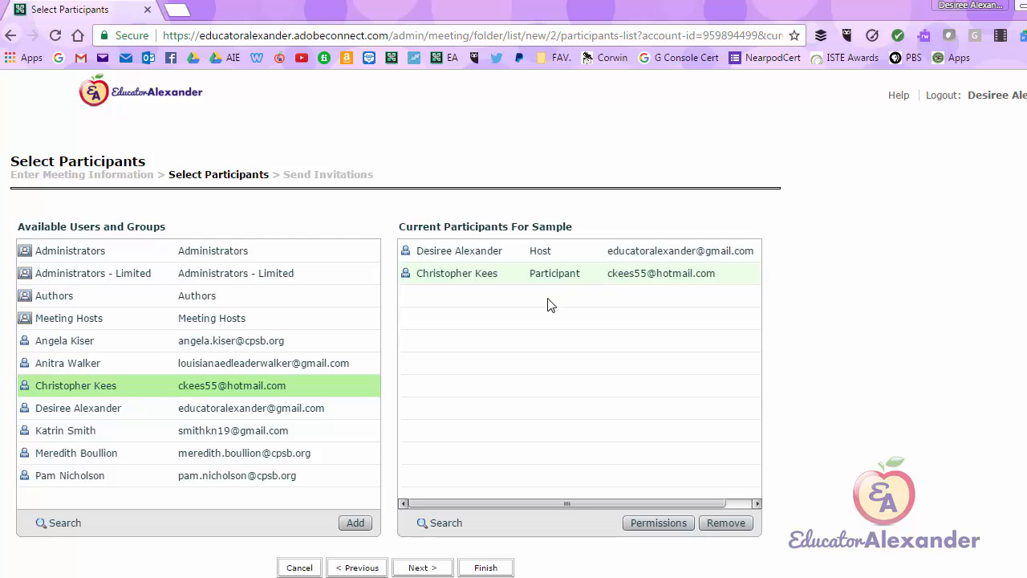
- Add the fifth individual user from the available list to the meeting and give them the Host permission
{"action": "left_click", "coordinate": [247, 434]}
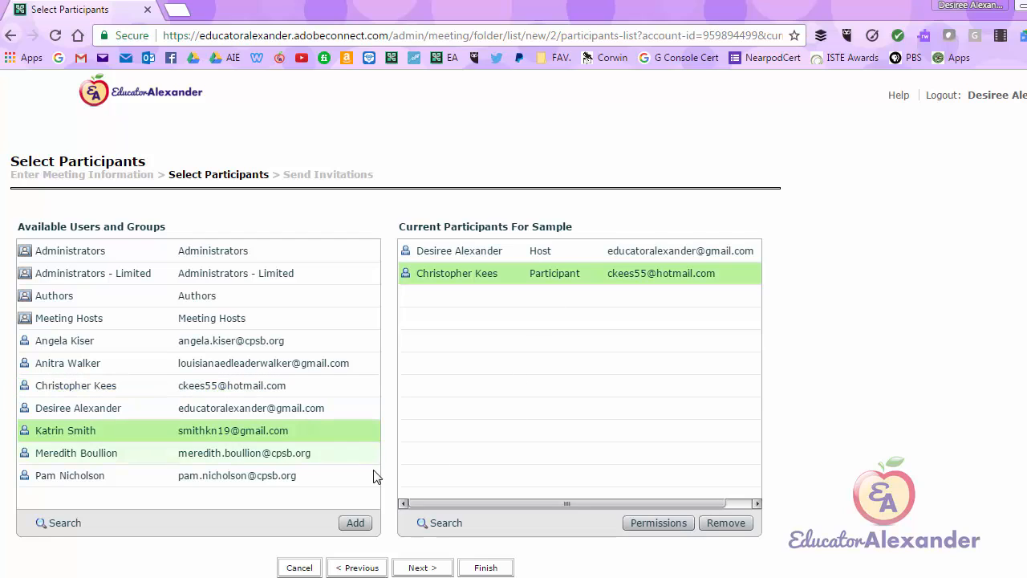
{"action": "left_click", "coordinate": [354, 526]}
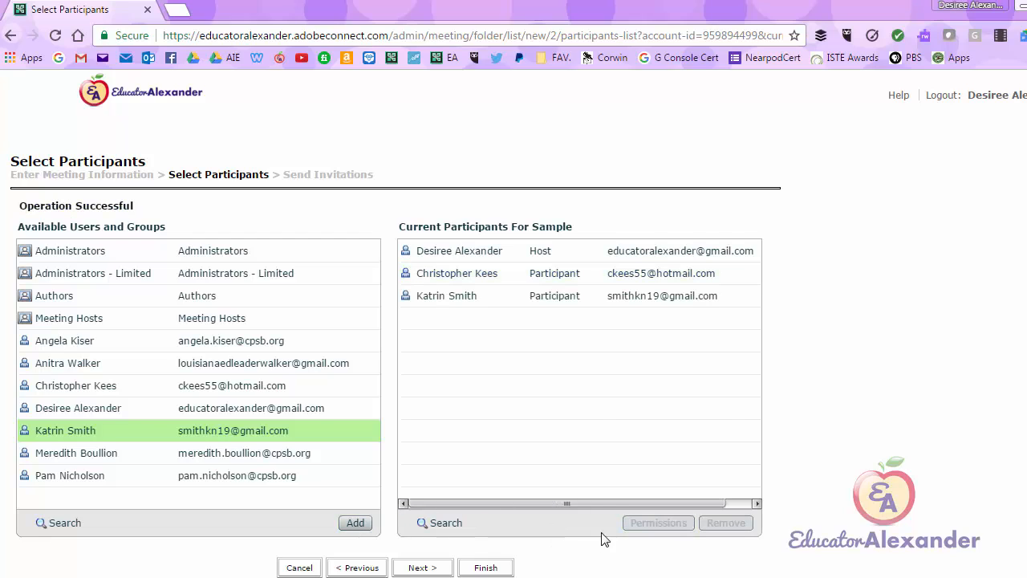
{"action": "left_click", "coordinate": [596, 298]}
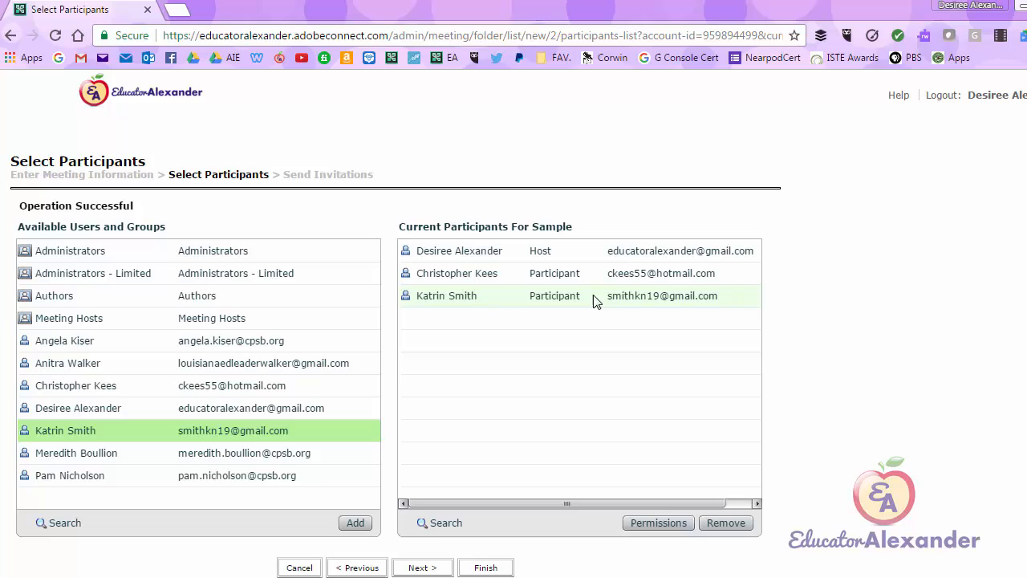
{"action": "left_click", "coordinate": [663, 520]}
{"action": "left_click", "coordinate": [663, 488]}
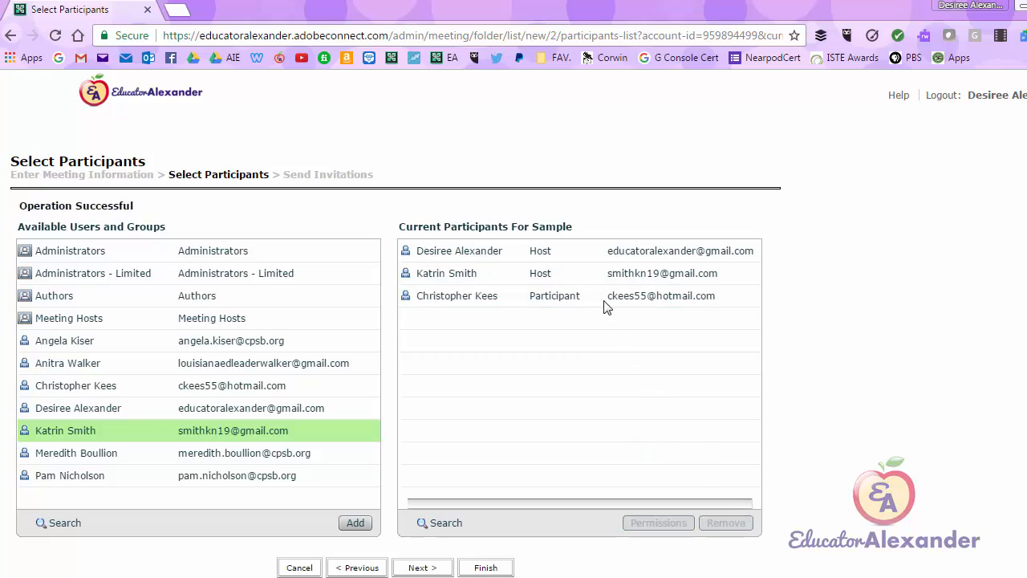
- Change the permission of the remaining attendee with the Participant role to Presenter
{"action": "left_click", "coordinate": [581, 299]}
{"action": "left_click", "coordinate": [654, 522]}
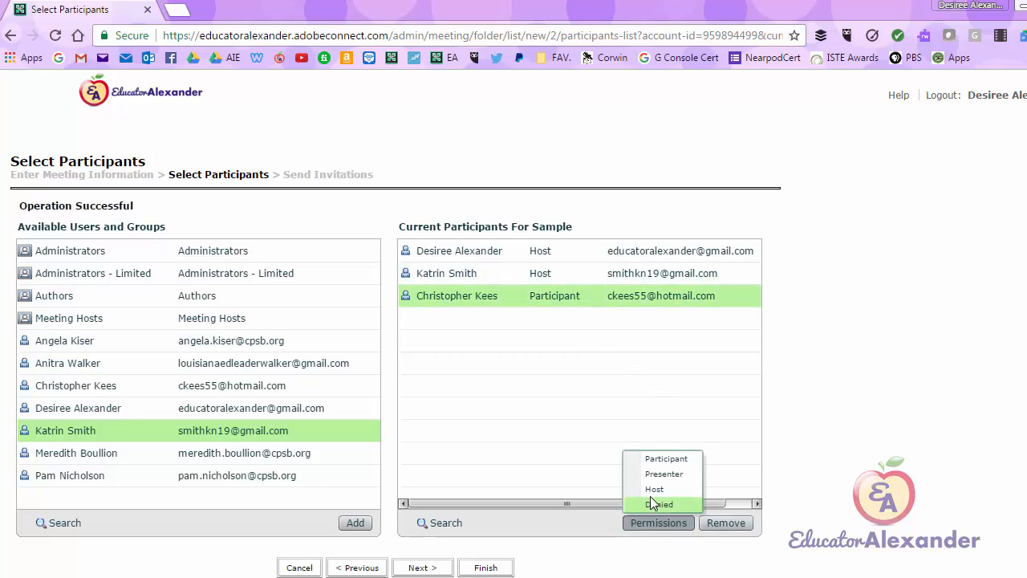
{"action": "left_click", "coordinate": [662, 474]}
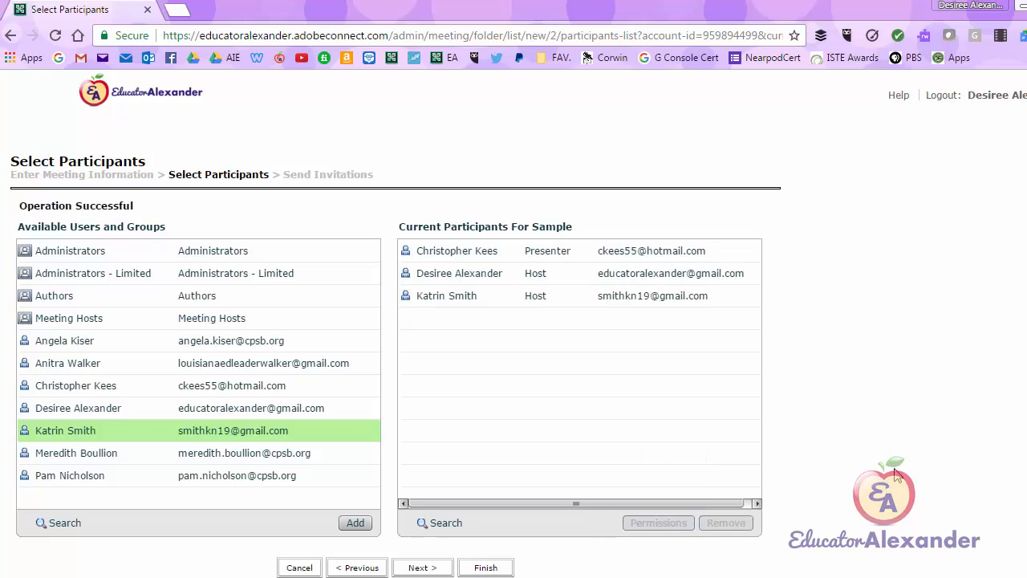
- Continue to the invitation page and finish creating the meeting with the default message and calendar attachment
{"action": "left_click", "coordinate": [422, 566]}
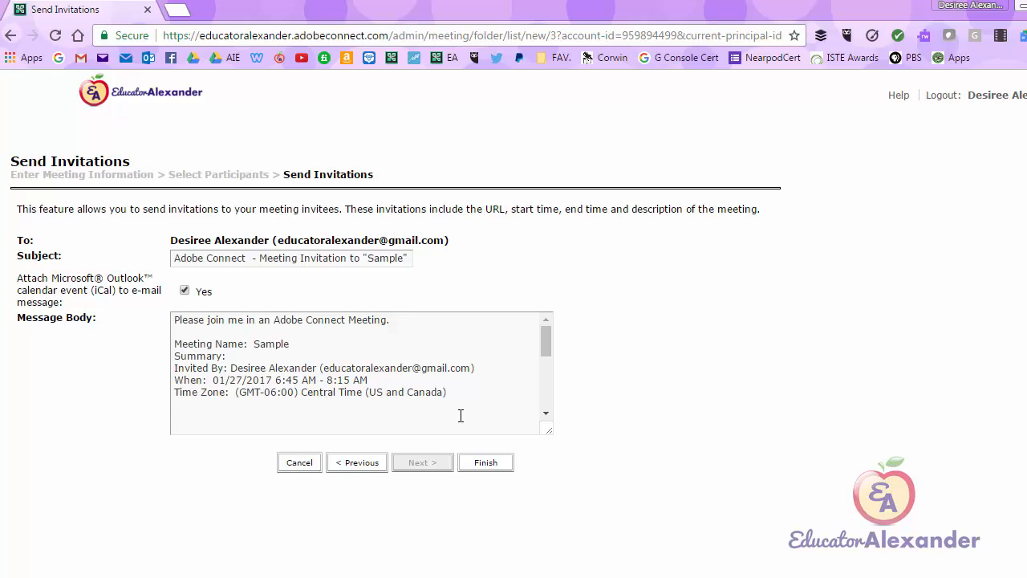
{"action": "left_click", "coordinate": [487, 463]}
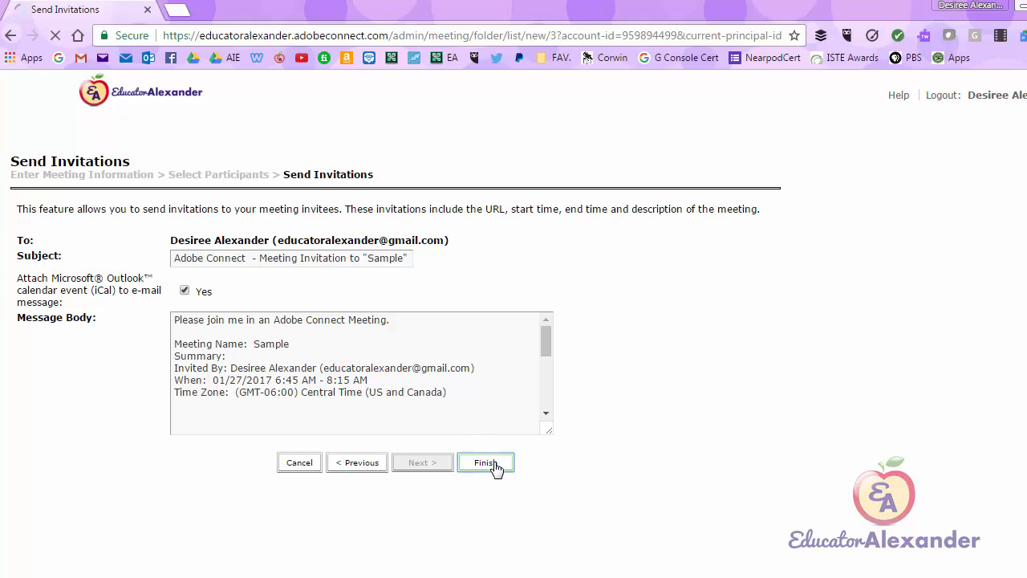
- Copy the URL of the Sample meeting from its meeting information
{"action": "left_click_drag", "start_coordinate": [536, 387], "coordinate": [180, 382]}
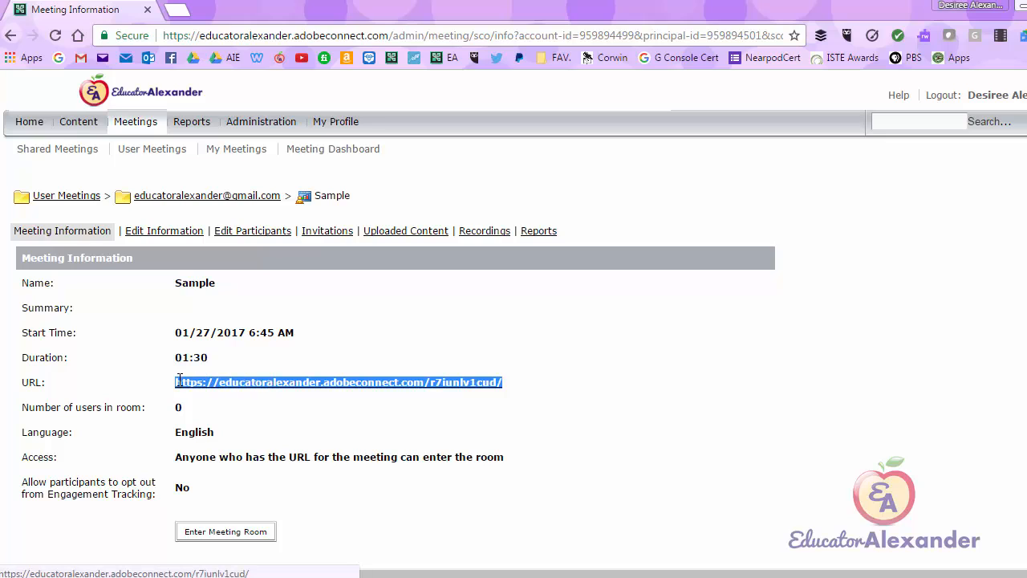
{"action": "right_click", "coordinate": [219, 383]}
{"action": "left_click", "coordinate": [273, 245]}
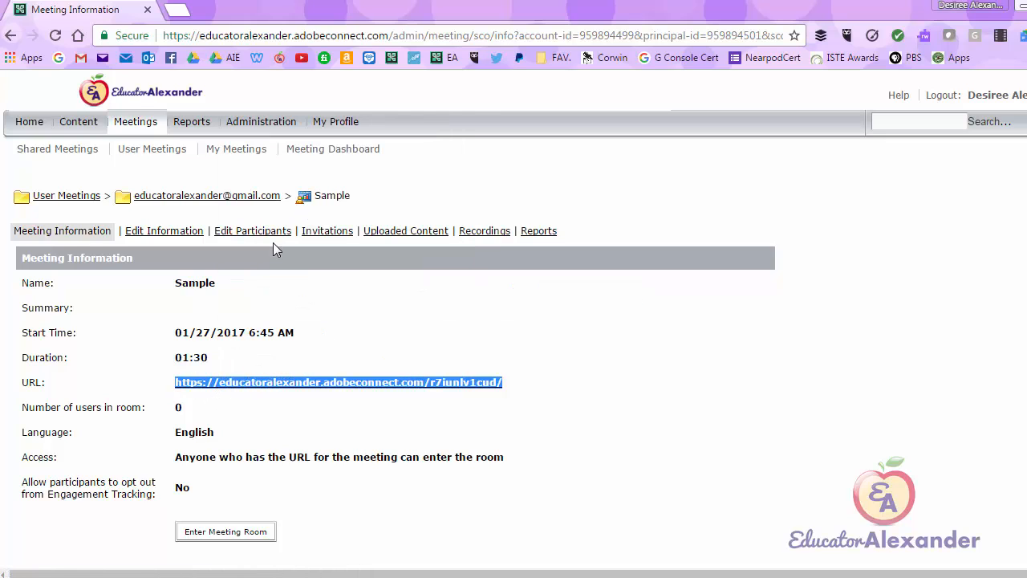
{"action": "left_click", "coordinate": [608, 402]}
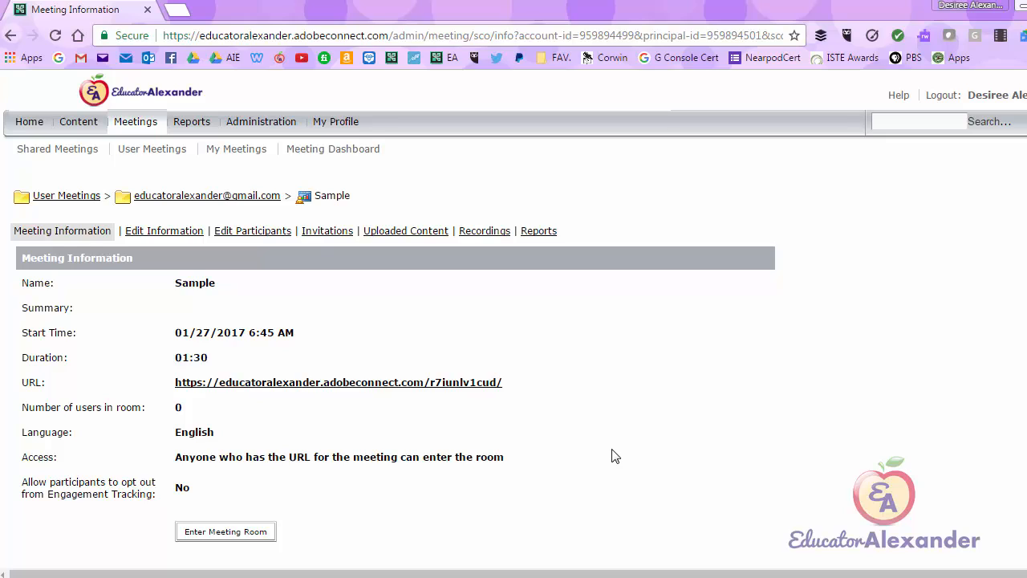
- Return to the home page's meeting list and open the Meetings section
{"action": "left_click", "coordinate": [30, 122]}
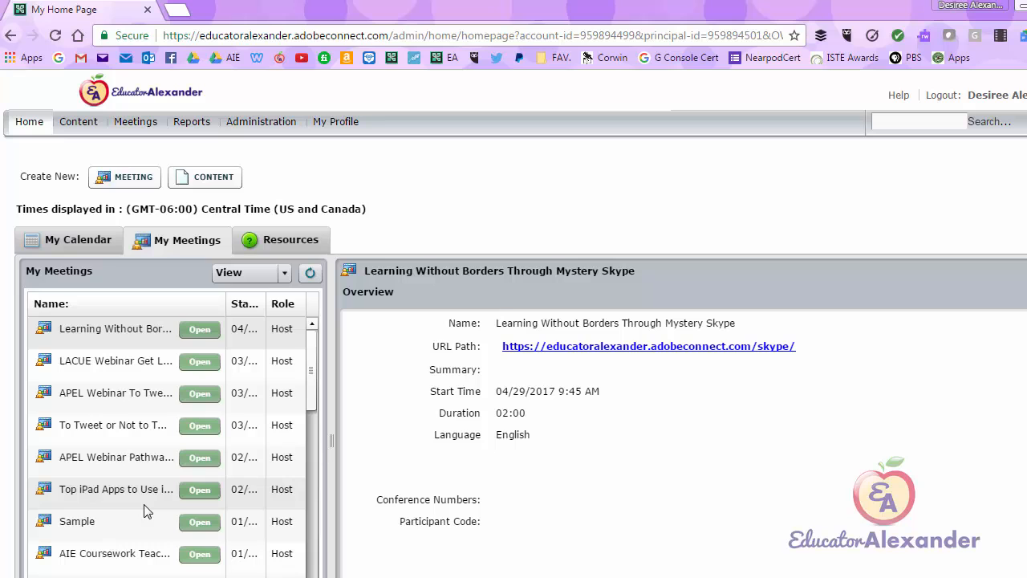
{"action": "left_click", "coordinate": [135, 126]}
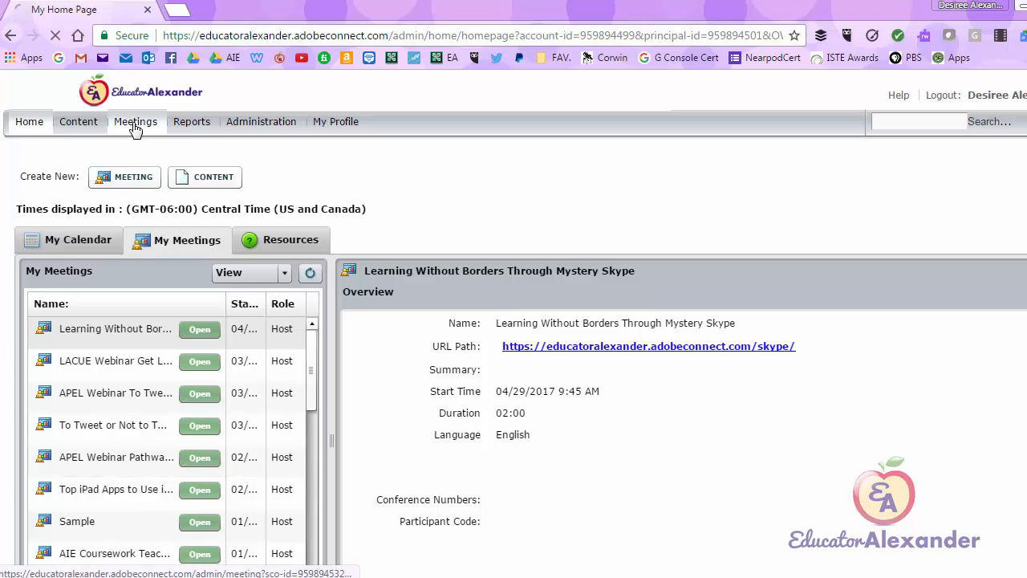
- Open the Sample meeting from the meeting list and review its editable information before returning to the meeting information
{"action": "scroll", "coordinate": [376, 431], "scroll_direction": "down", "scroll_amount": 6}
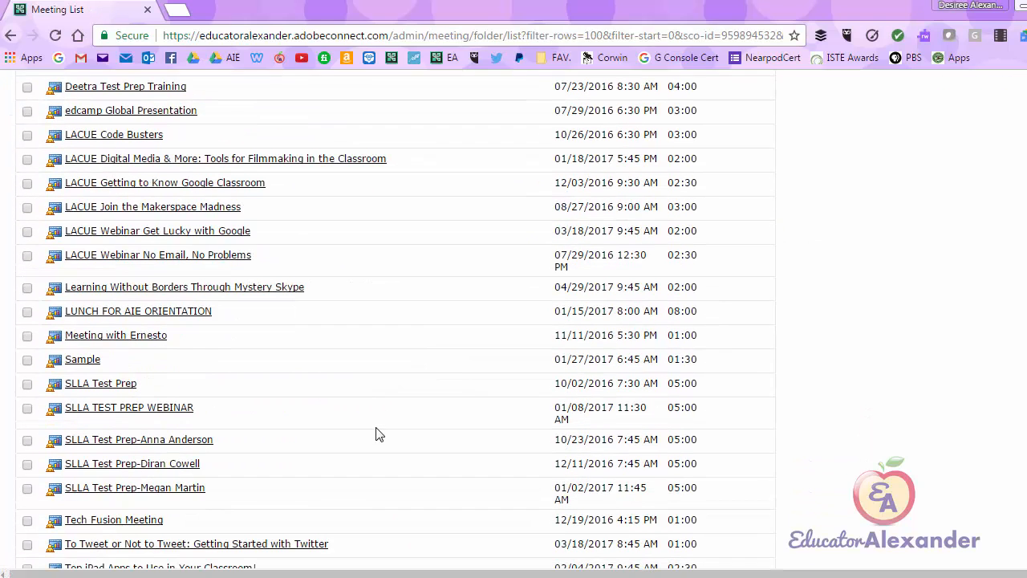
{"action": "scroll", "coordinate": [378, 434], "scroll_direction": "down", "scroll_amount": 2}
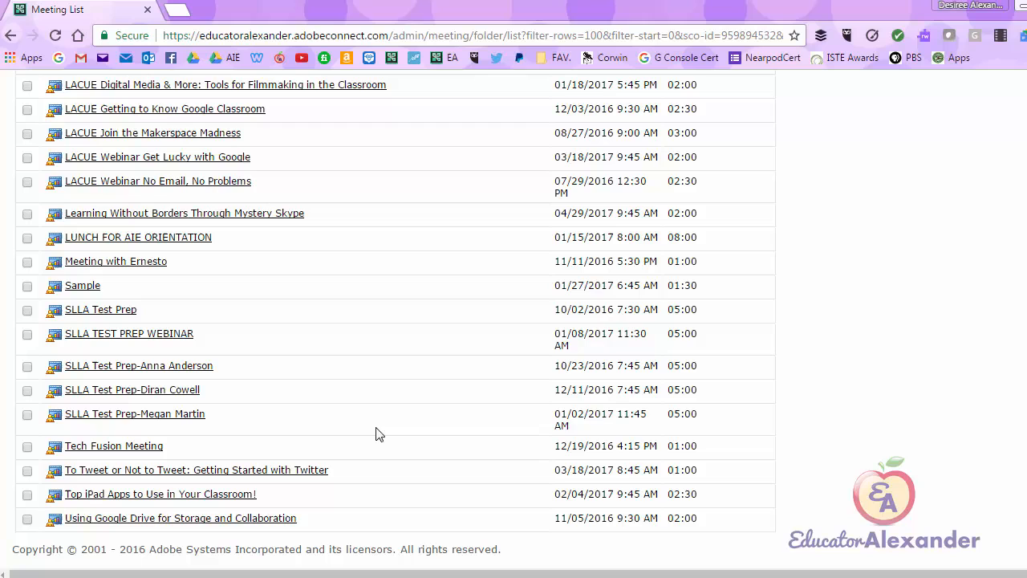
{"action": "left_click", "coordinate": [76, 289]}
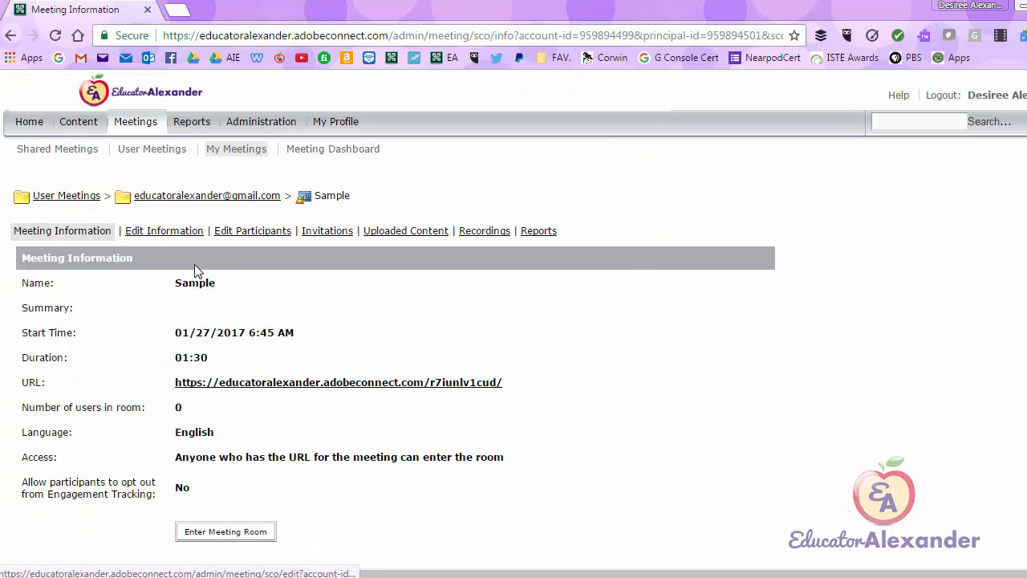
{"action": "left_click", "coordinate": [164, 230]}
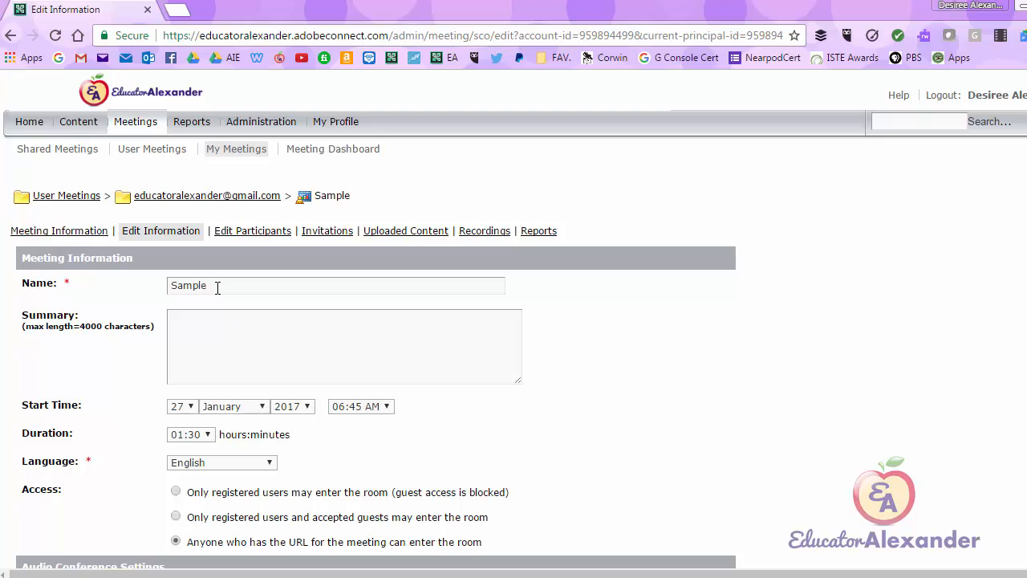
{"action": "left_click", "coordinate": [87, 231]}
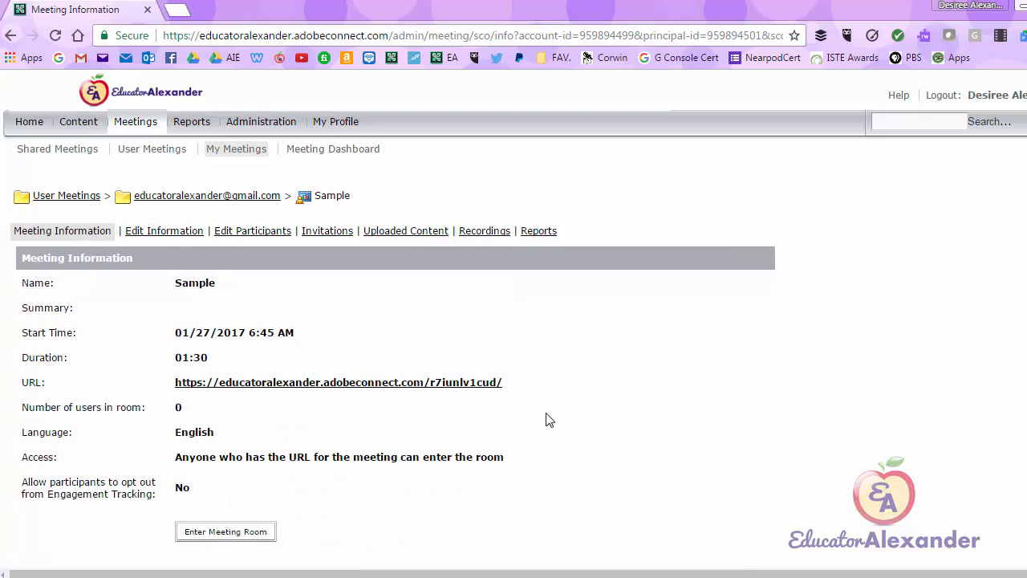
- View the Sample meeting's participant lists and its recordings
{"action": "left_click", "coordinate": [247, 232]}
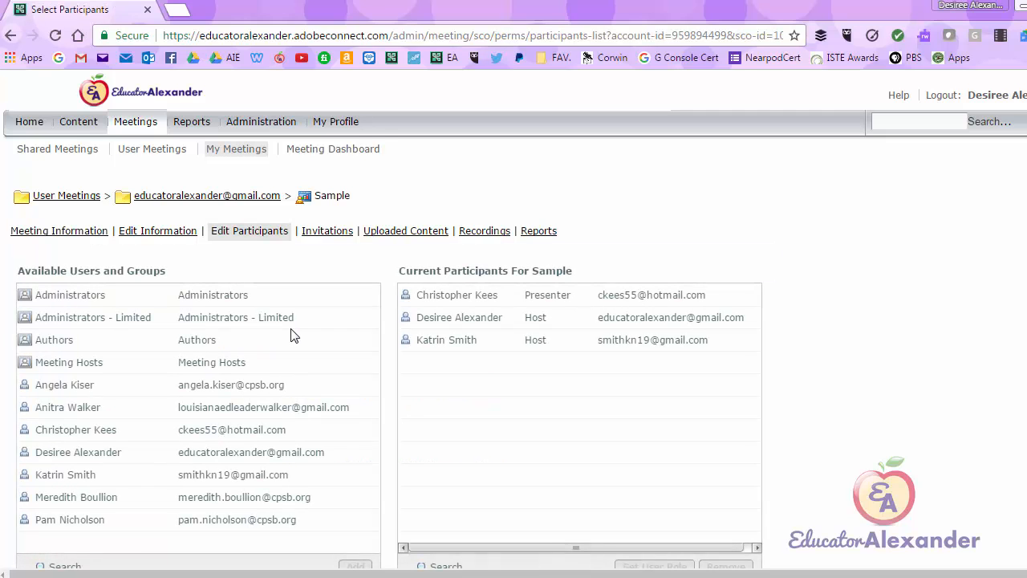
{"action": "left_click", "coordinate": [485, 231]}
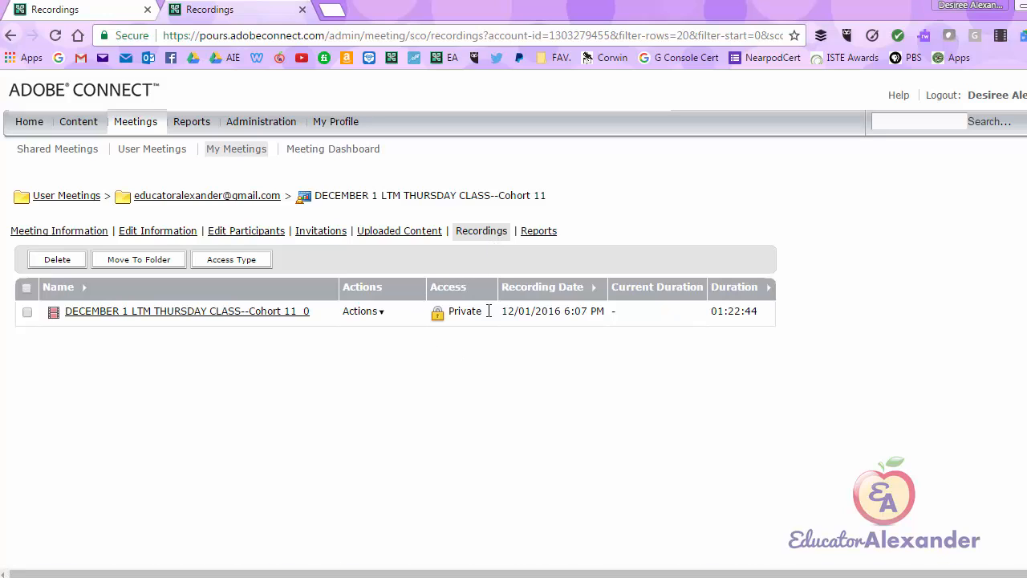
- Change the access type of the DECEMBER 1 LTM THURSDAY CLASS--Cohort 11_0 recording to Public and save it
{"action": "left_click", "coordinate": [228, 261]}
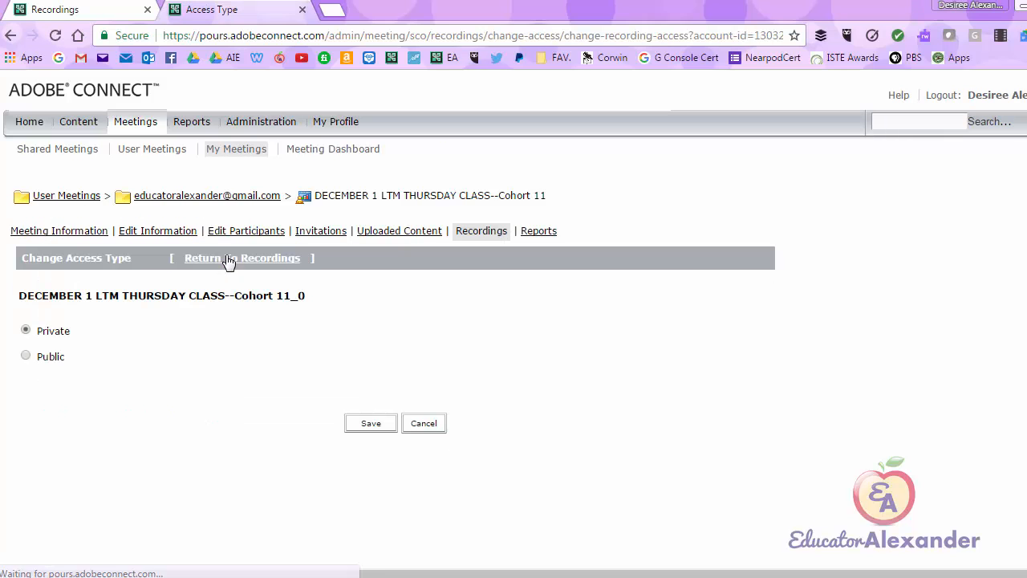
{"action": "left_click", "coordinate": [26, 358]}
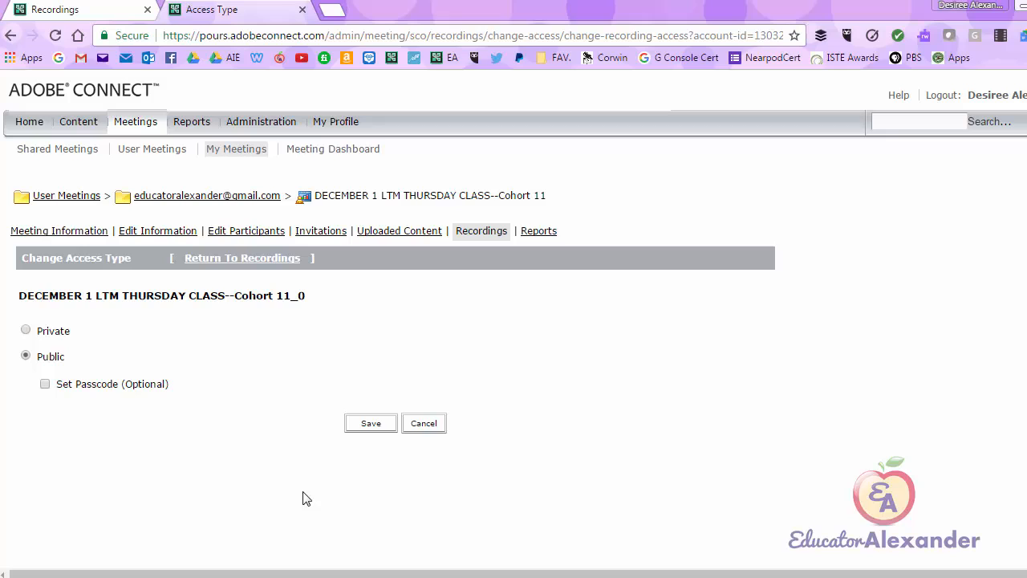
{"action": "left_click", "coordinate": [367, 425]}
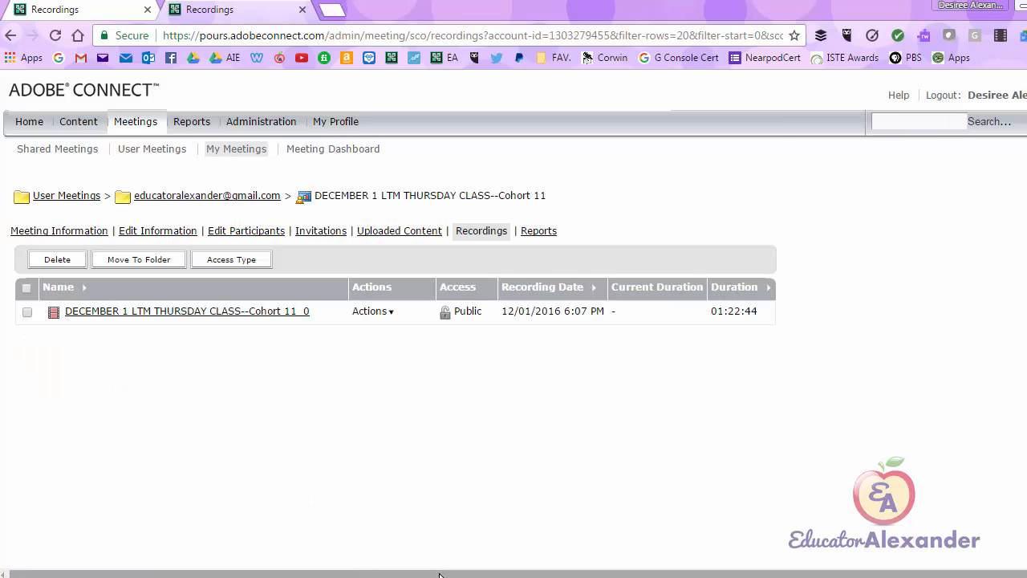
- Select the viewing URL in the Cohort 11_0 recording's information and return to the home page
{"action": "left_click", "coordinate": [185, 313]}
{"action": "left_click_drag", "start_coordinate": [419, 422], "coordinate": [146, 423]}
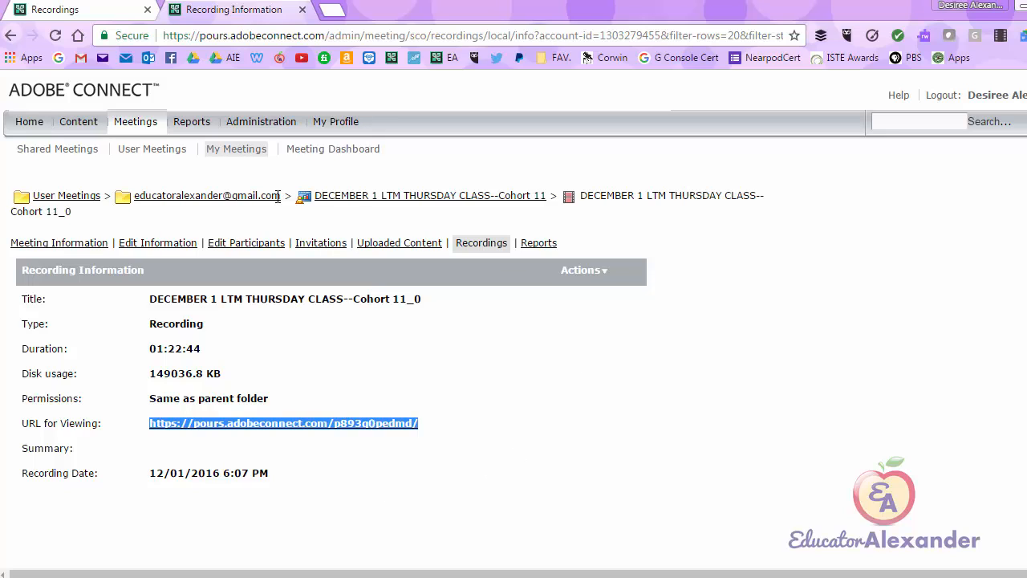
{"action": "left_click", "coordinate": [29, 121]}
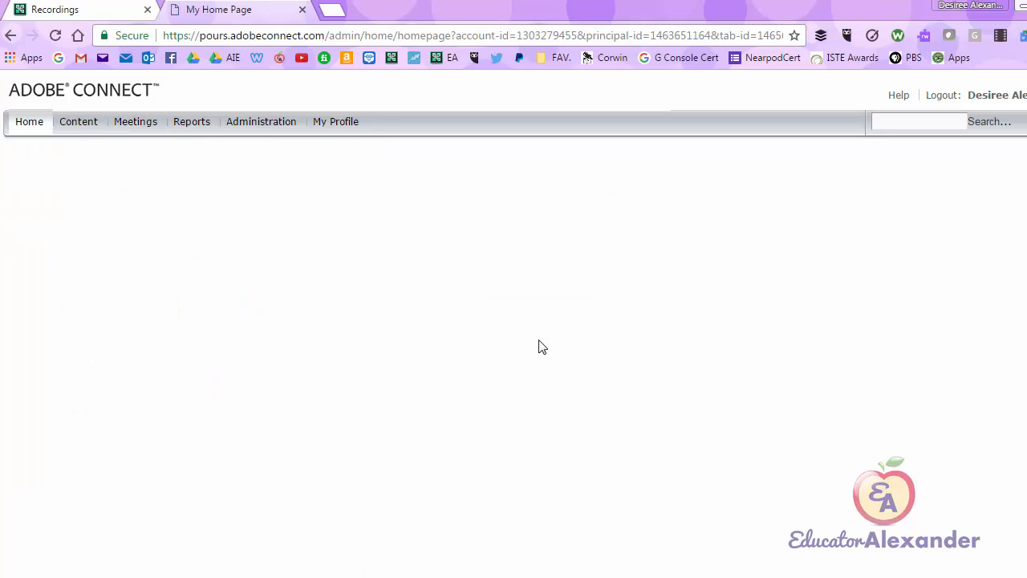